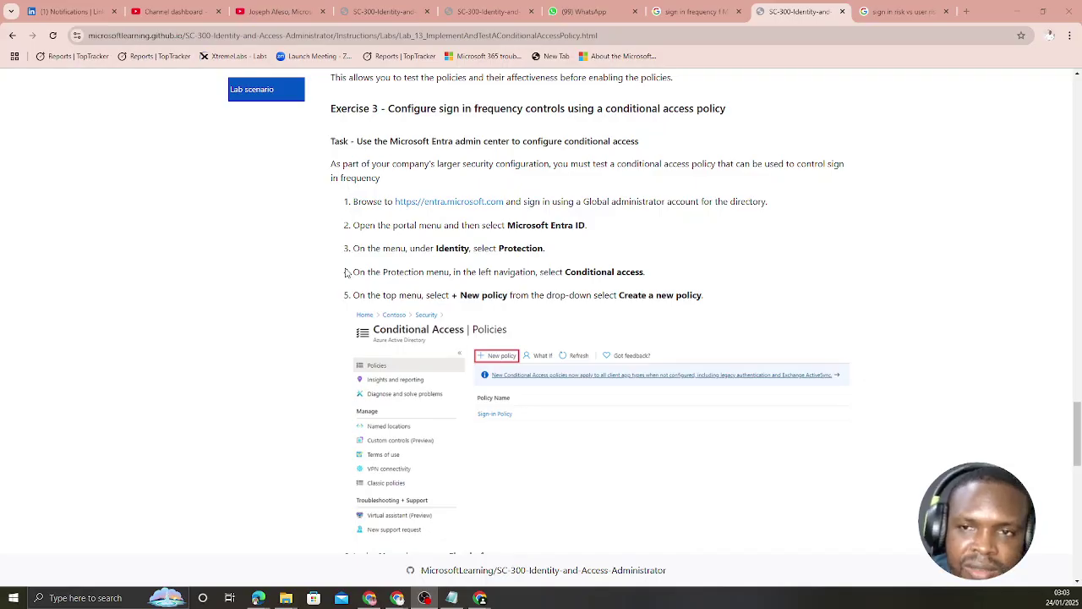
# Step: Review the Google results on Microsoft 365 sign-in frequency and switch to the MVP Tenant browser profile
pyautogui.click(682, 12)
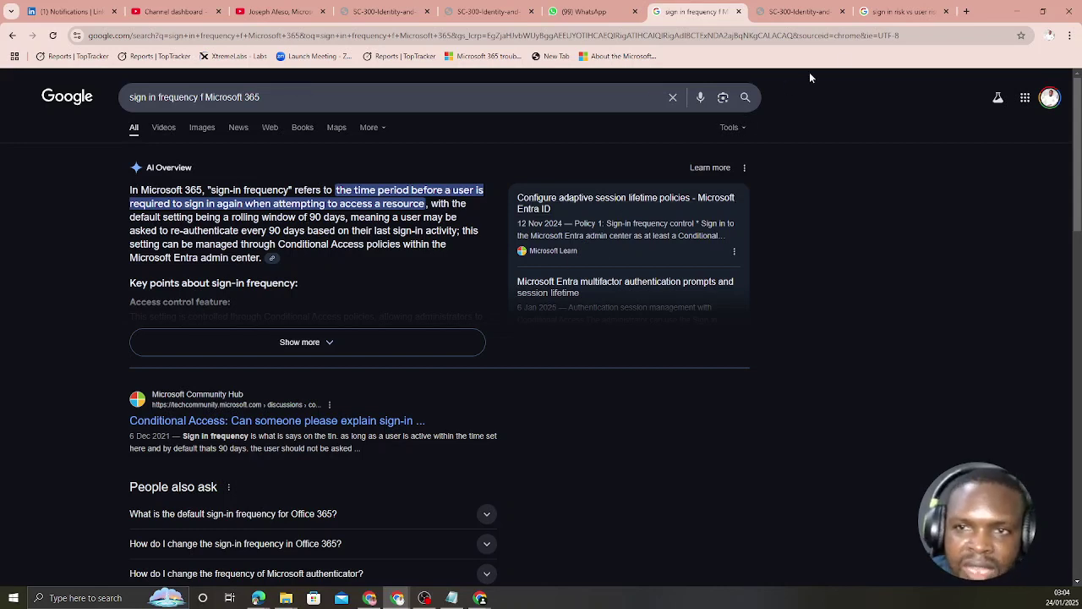
pyautogui.click(1050, 35)
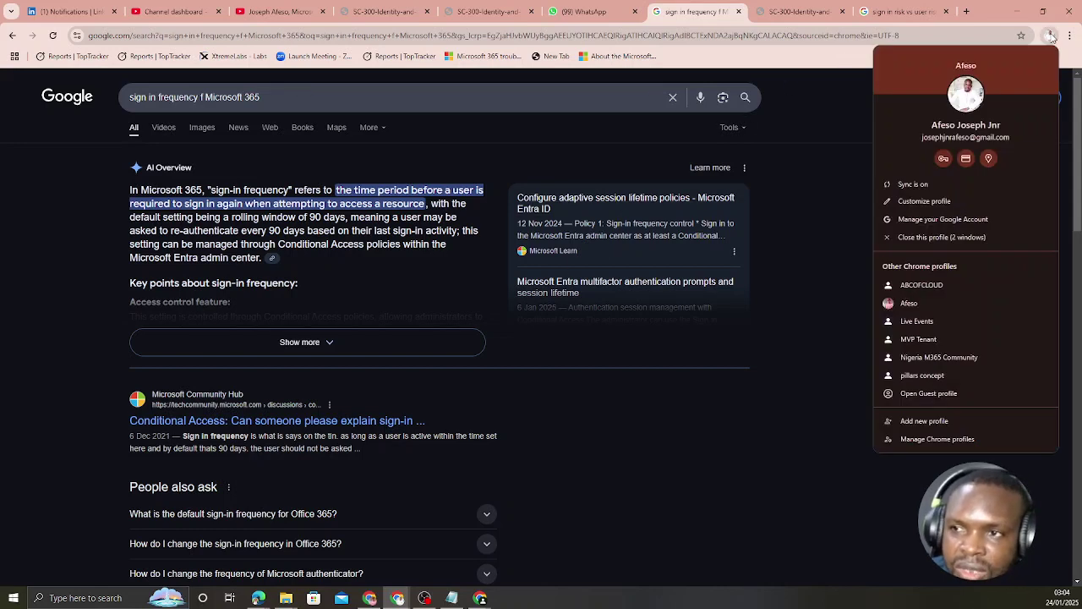
pyautogui.click(922, 339)
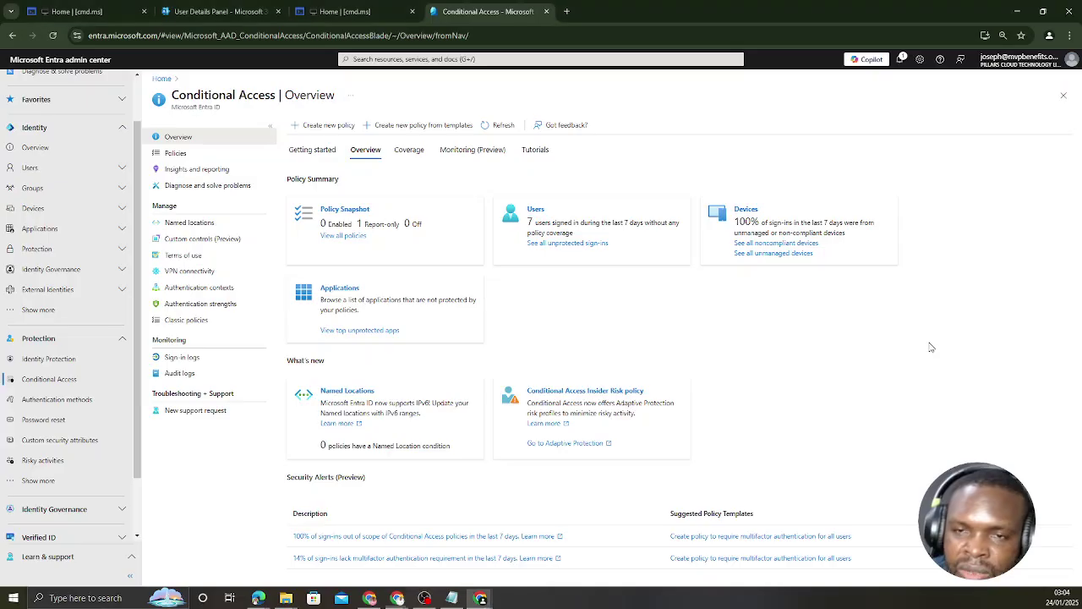
# Step: Go to cmd.ms and open the Microsoft Entra admin center from its command list
pyautogui.click(442, 36)
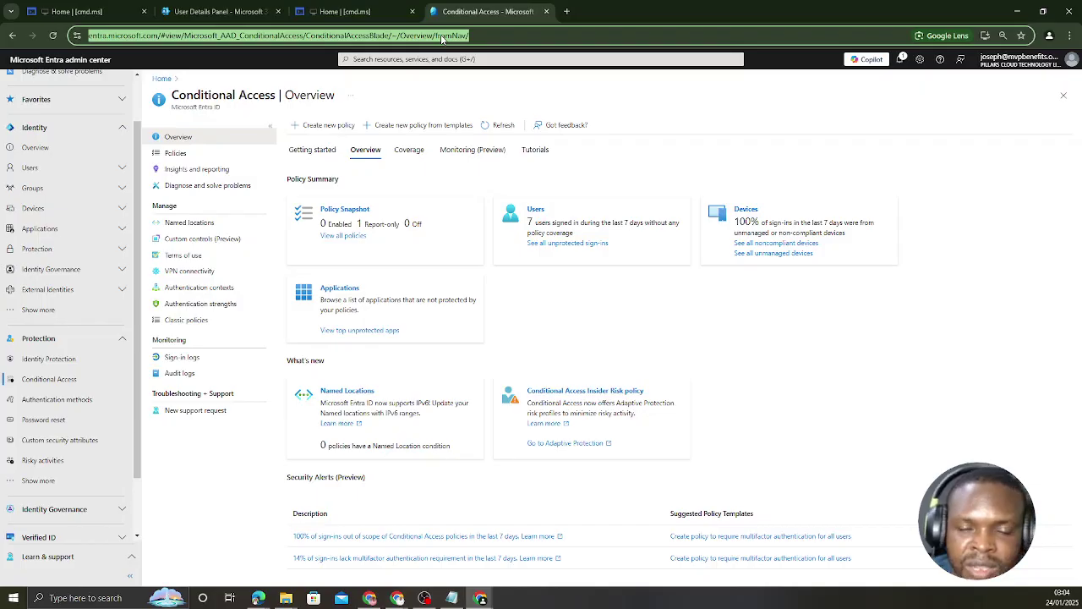
pyautogui.write('cmd.ms')
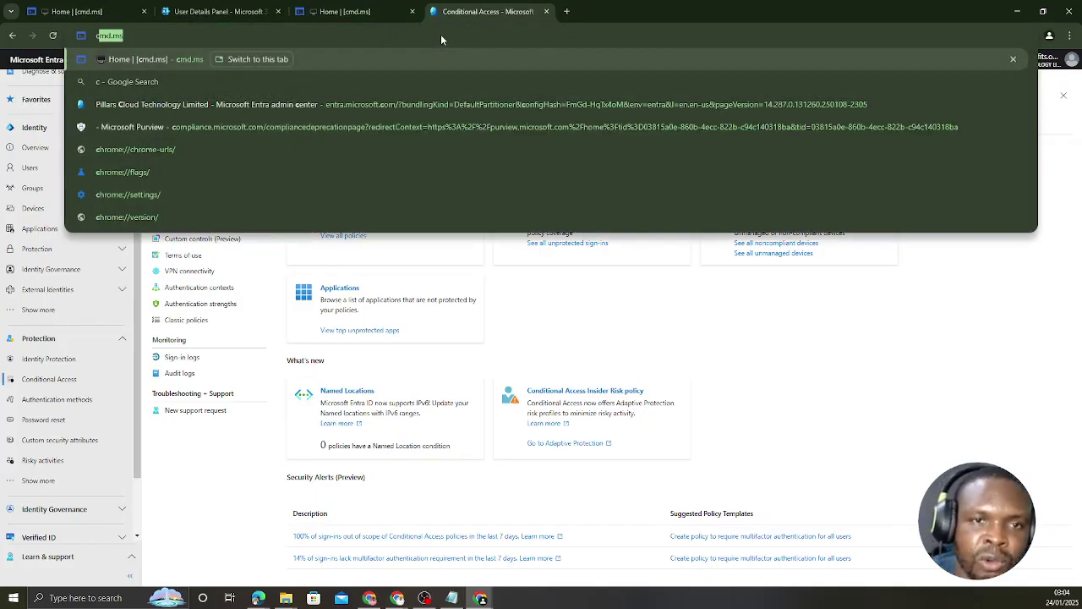
pyautogui.press('Return')
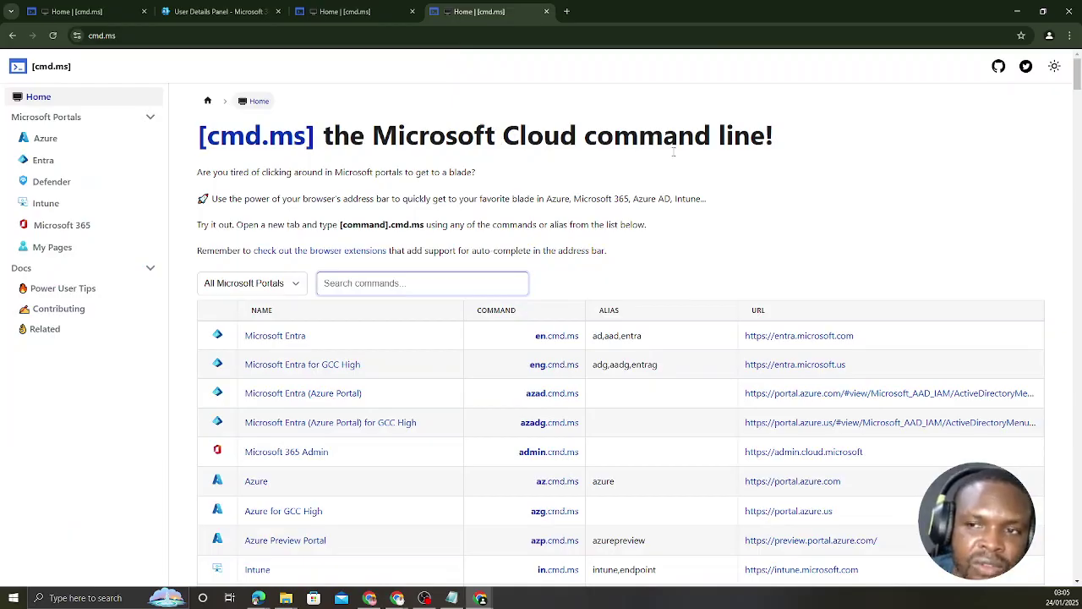
pyautogui.click(277, 337)
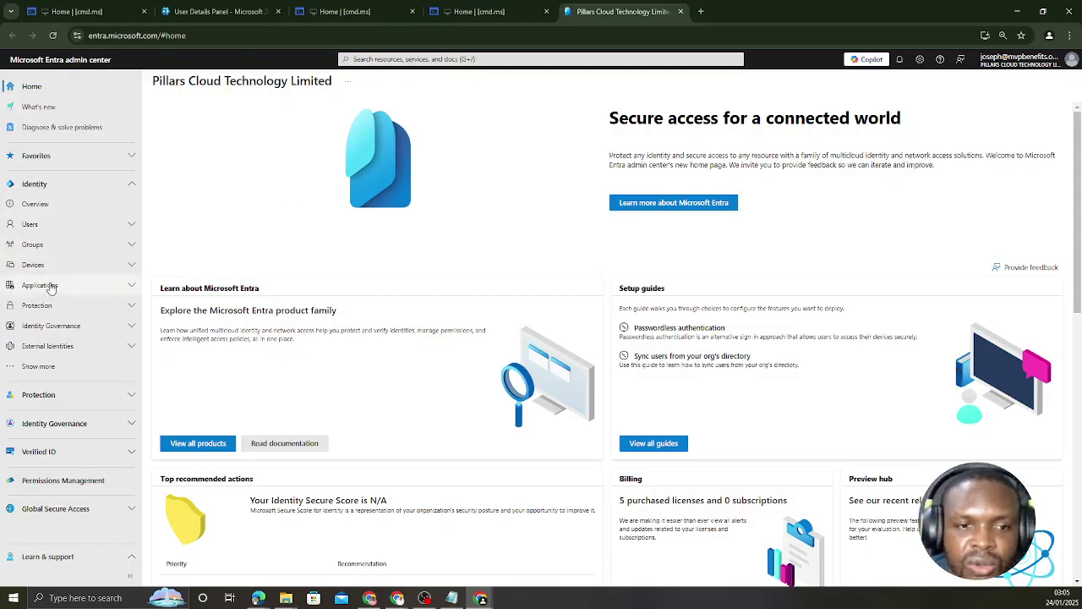
# Step: Start a new Conditional Access policy from the Protection area under Identity
pyautogui.click(39, 307)
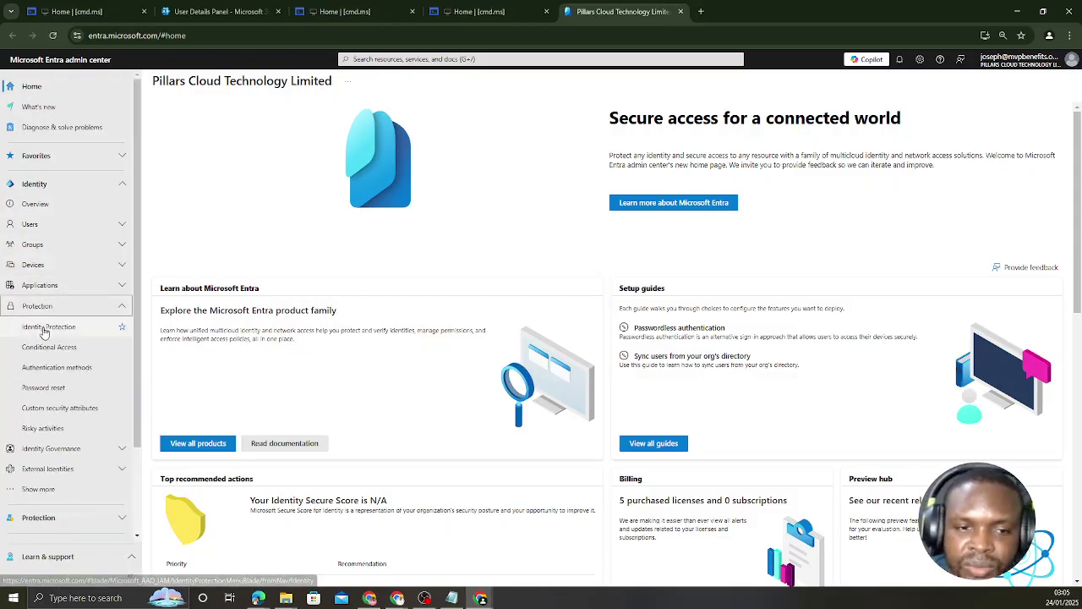
pyautogui.click(53, 351)
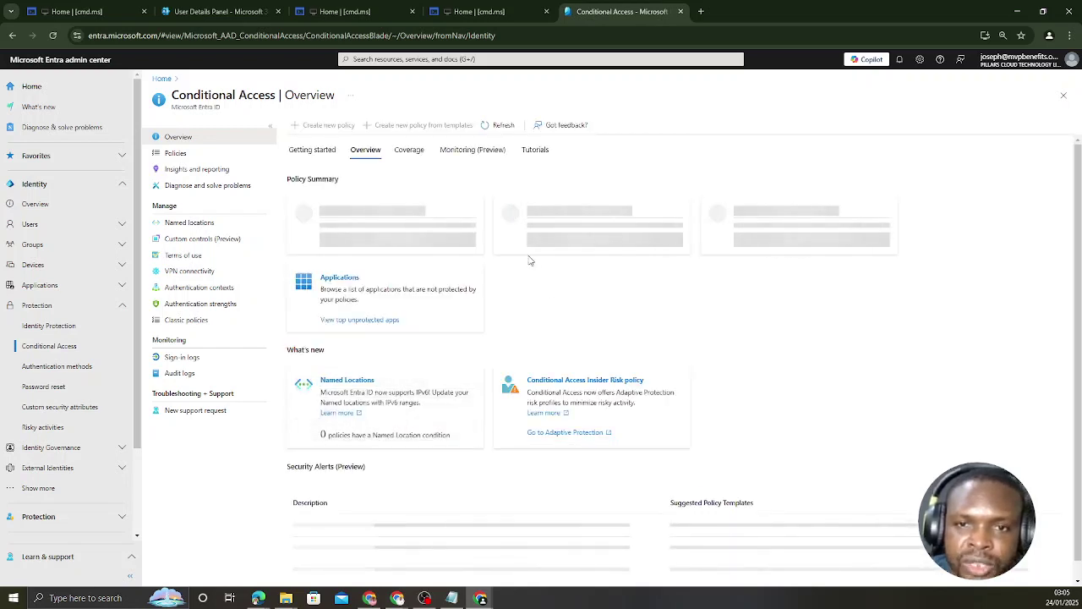
pyautogui.click(317, 128)
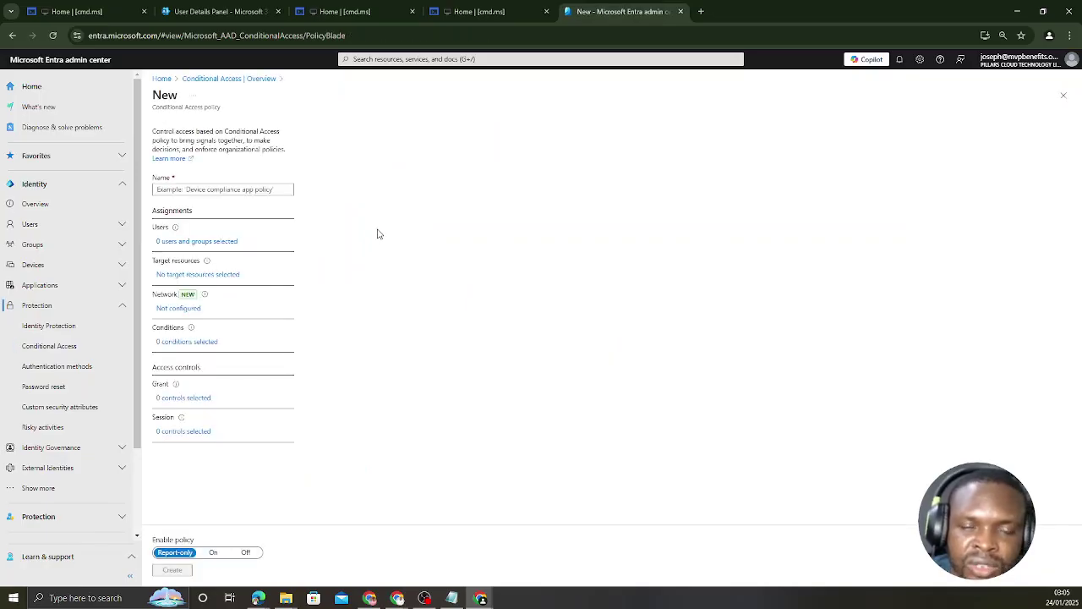
# Step: Name the new Conditional Access policy "CAP: Sign in frequency"
pyautogui.click(225, 190)
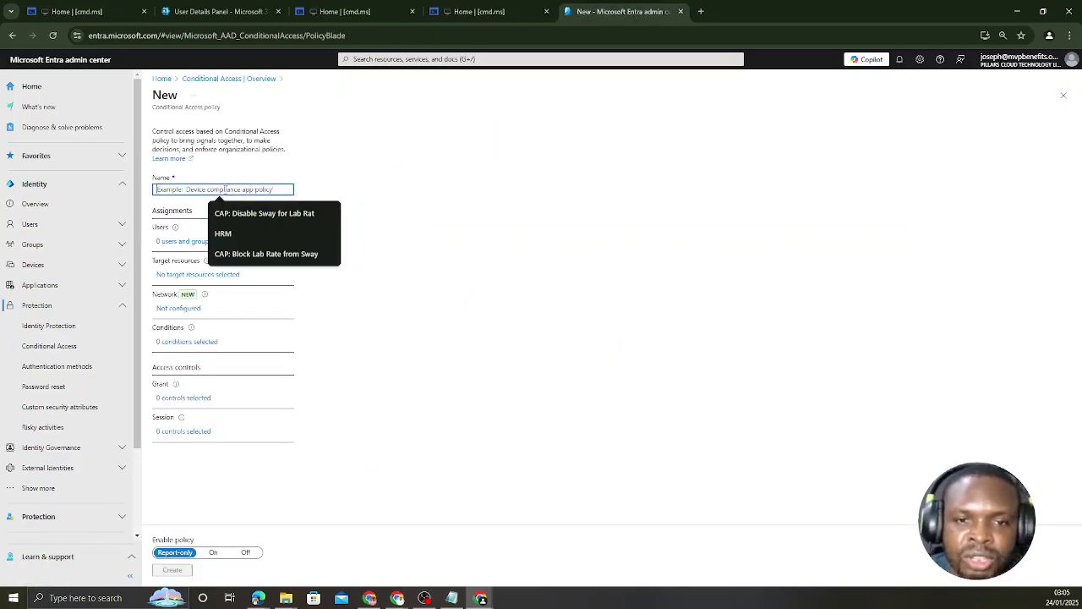
pyautogui.write('CAP')
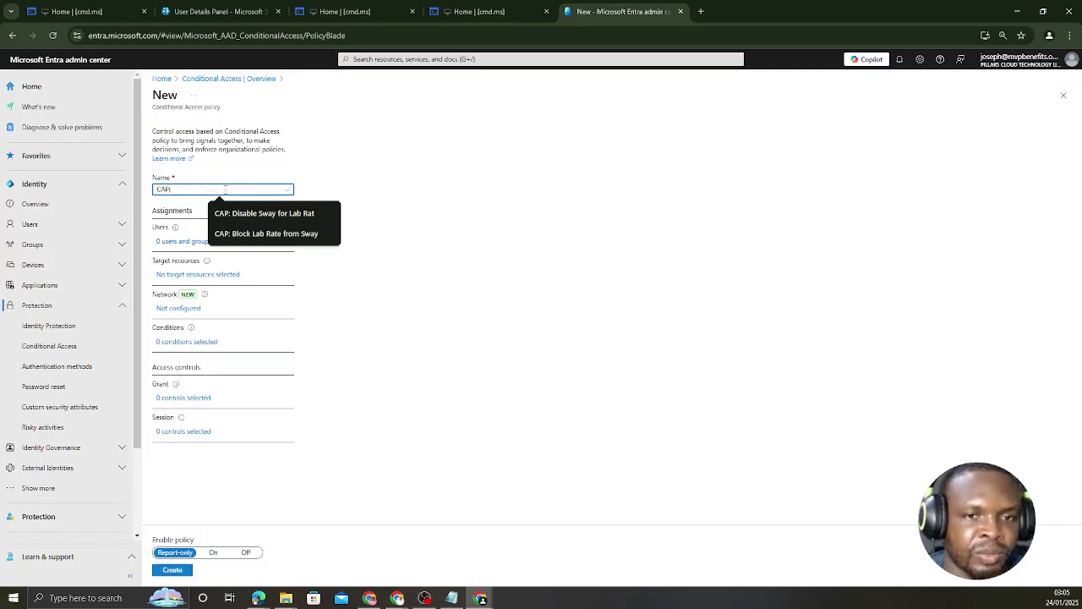
pyautogui.write(':')
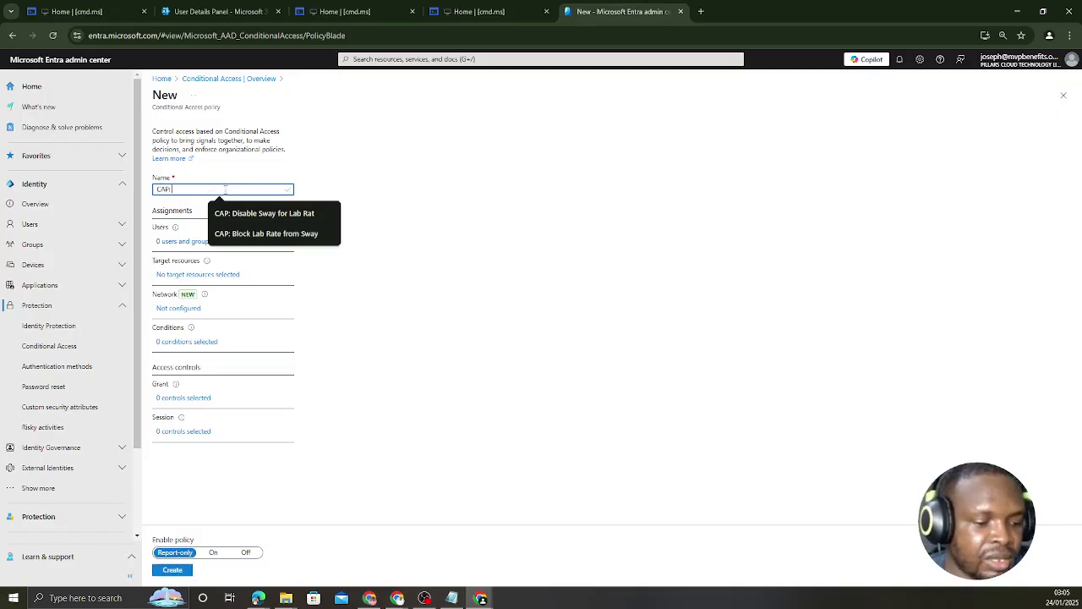
pyautogui.write(' Sign in')
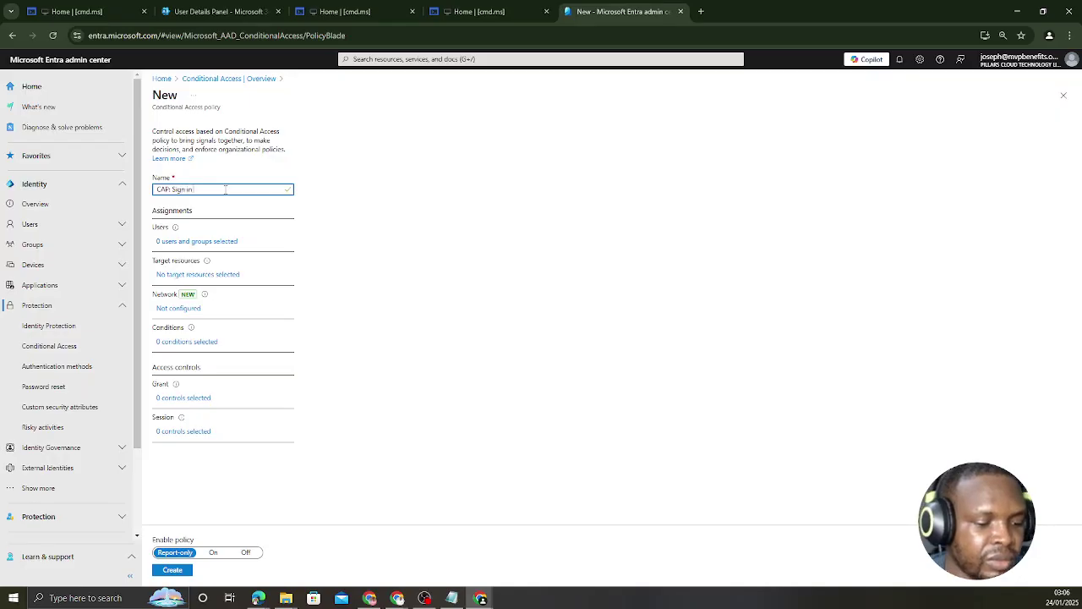
pyautogui.write(' frequency')
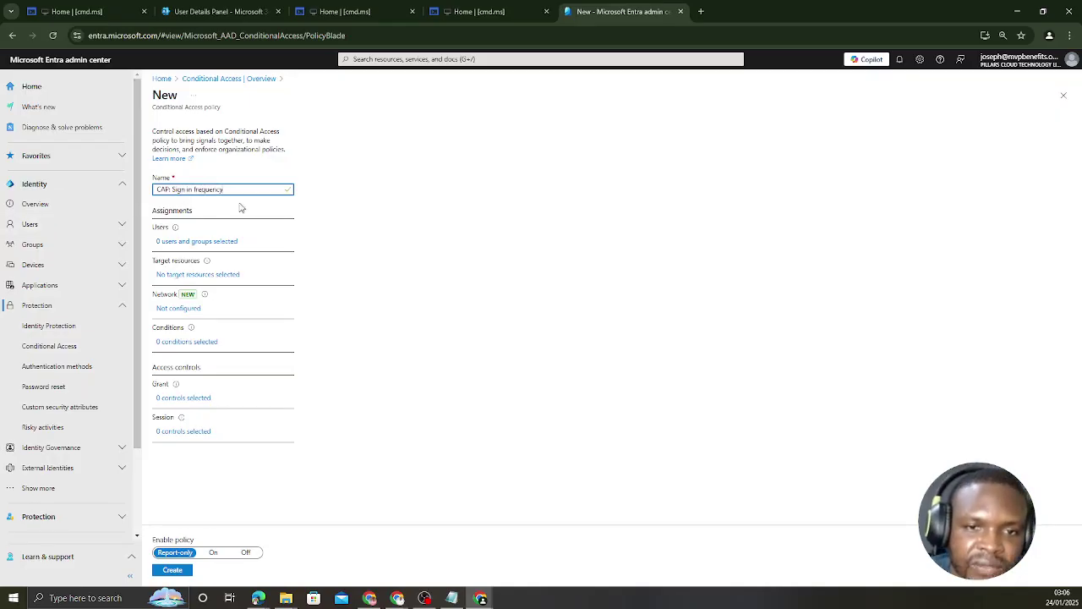
pyautogui.click(428, 209)
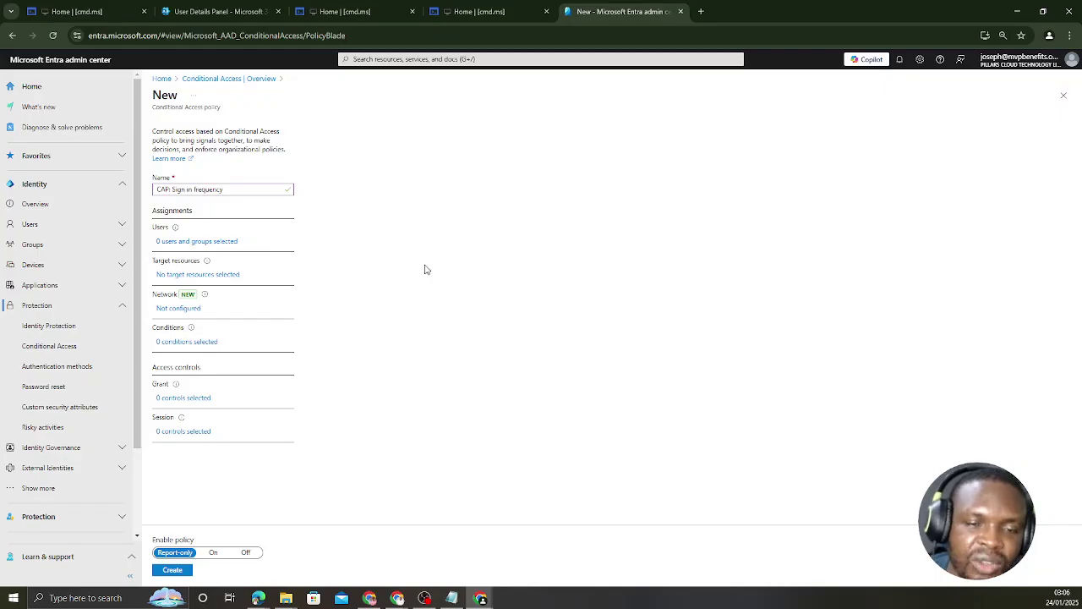
# Step: Assign the policy to selected users and groups, searching for "lab" and including only the Lab Rat account
pyautogui.click(183, 244)
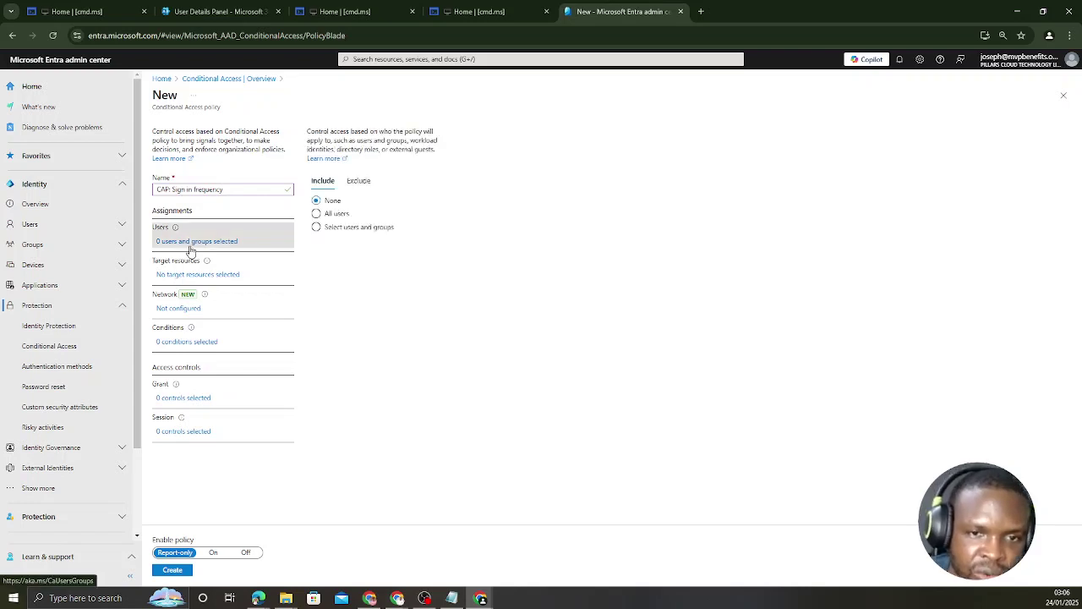
pyautogui.click(318, 215)
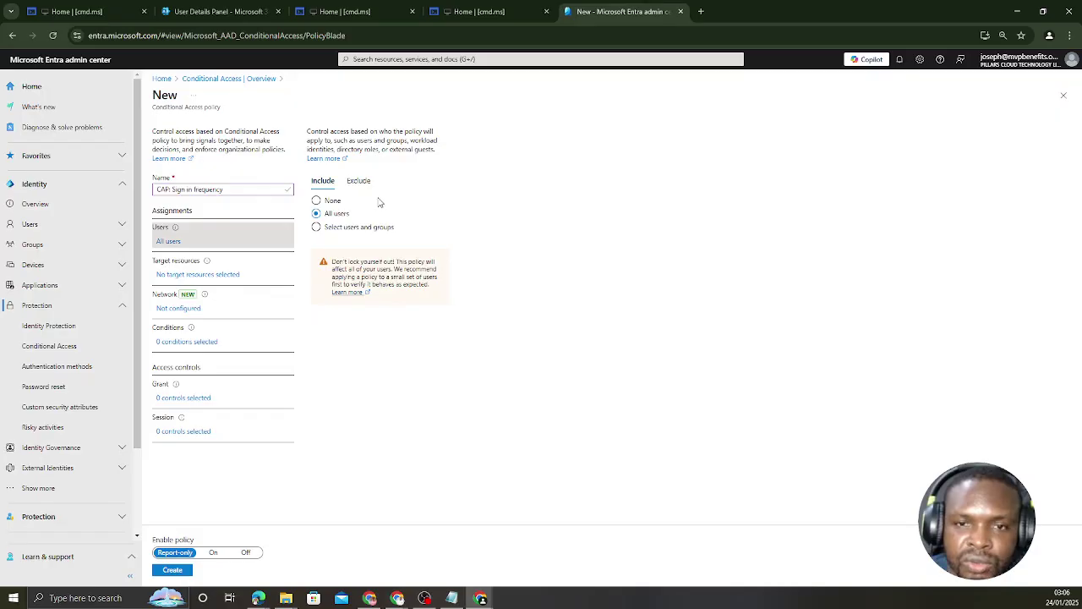
pyautogui.click(316, 227)
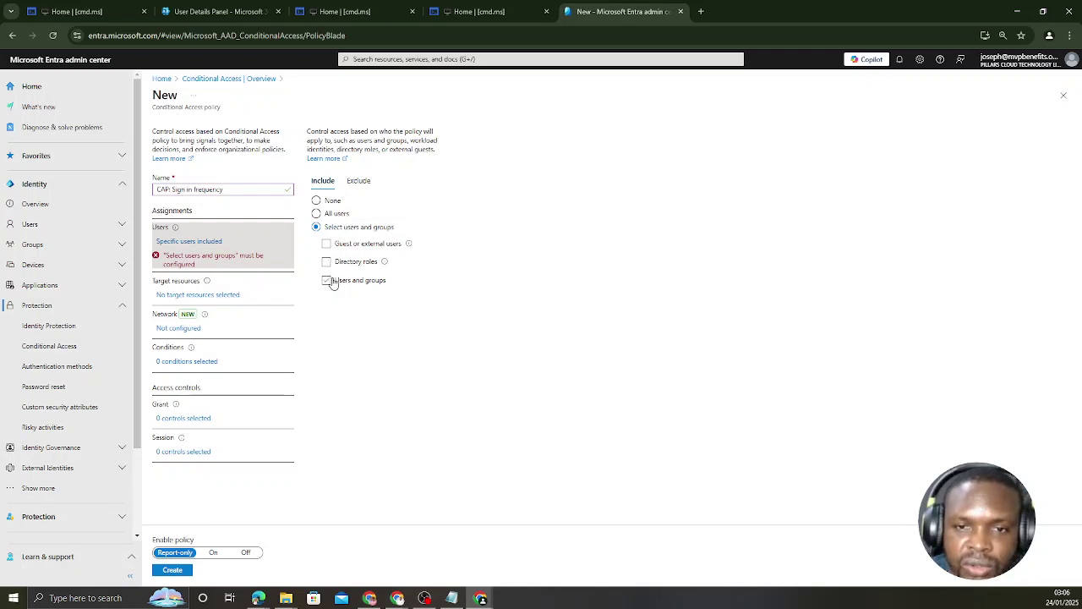
pyautogui.click(328, 283)
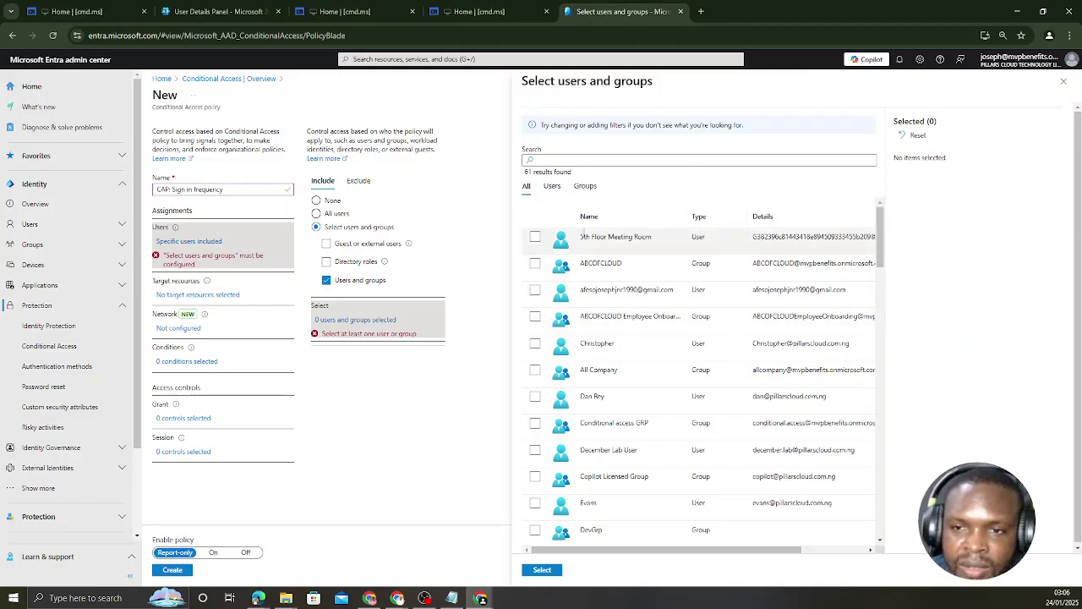
pyautogui.click(555, 160)
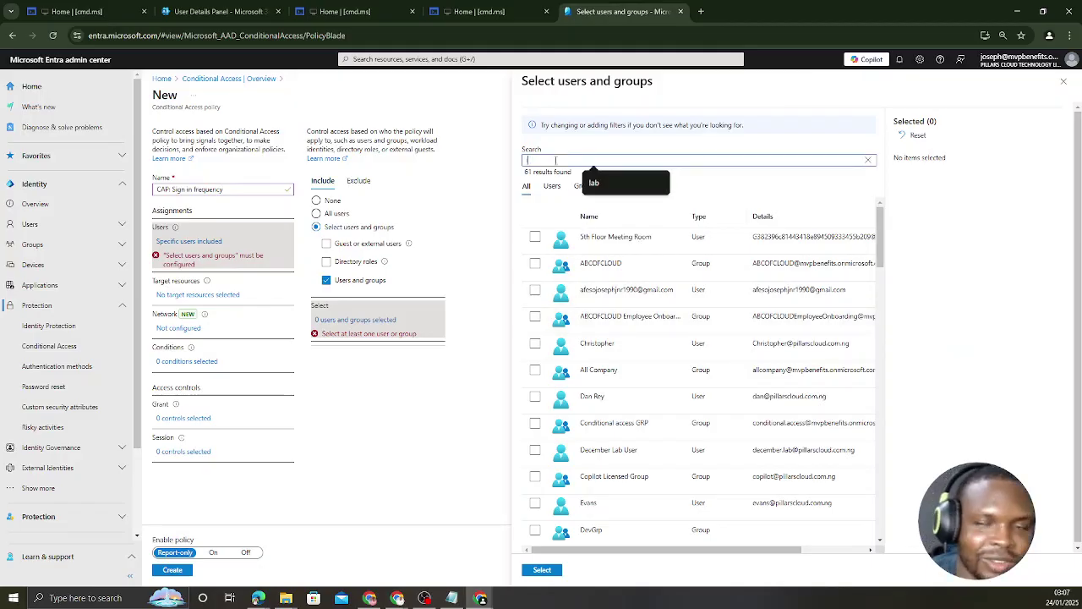
pyautogui.write('lab')
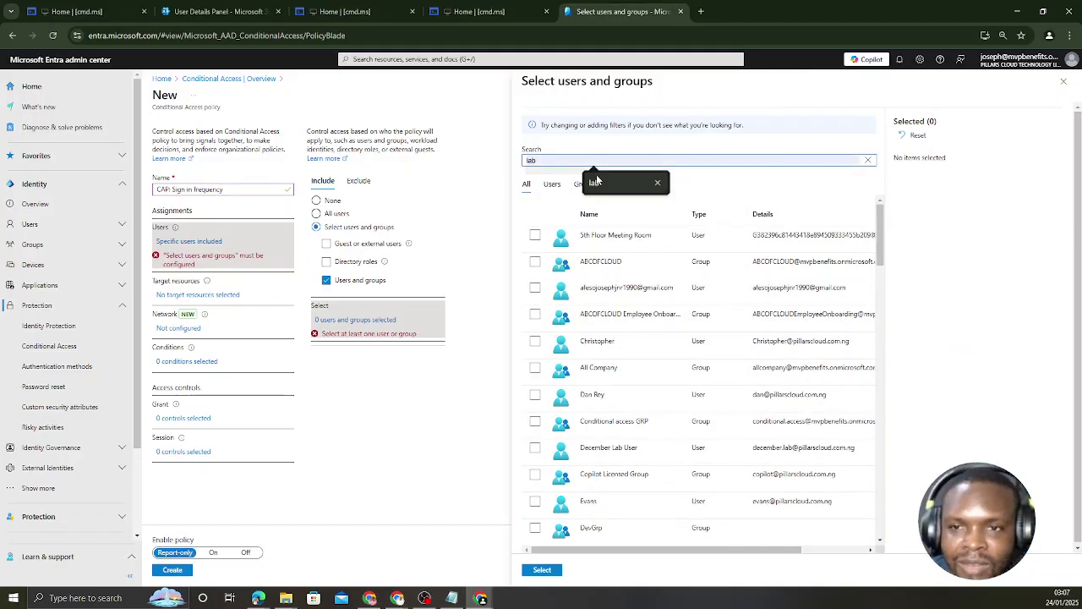
pyautogui.click(596, 178)
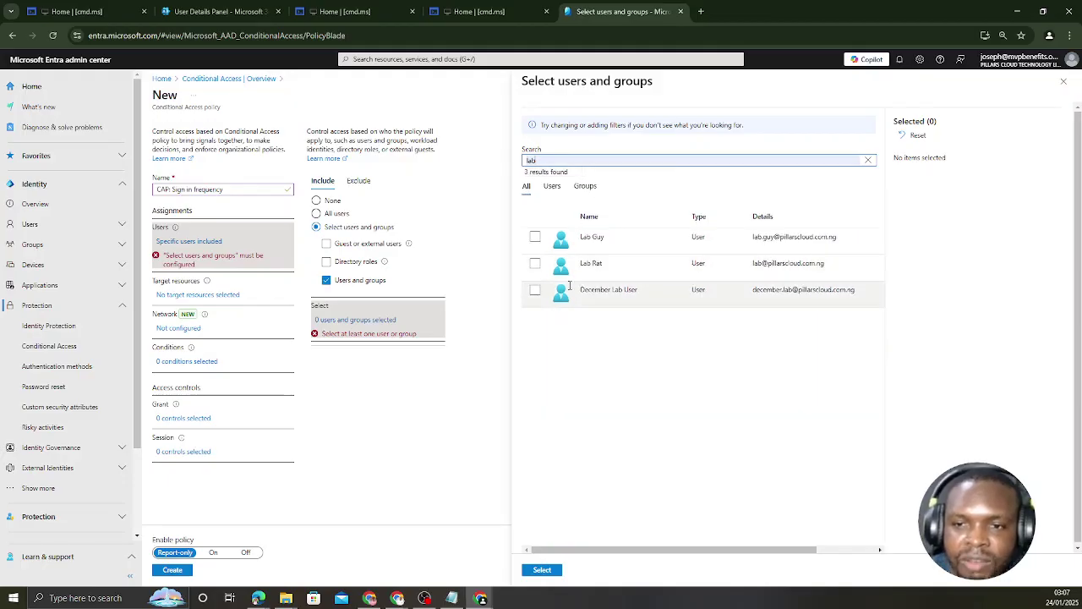
pyautogui.click(536, 264)
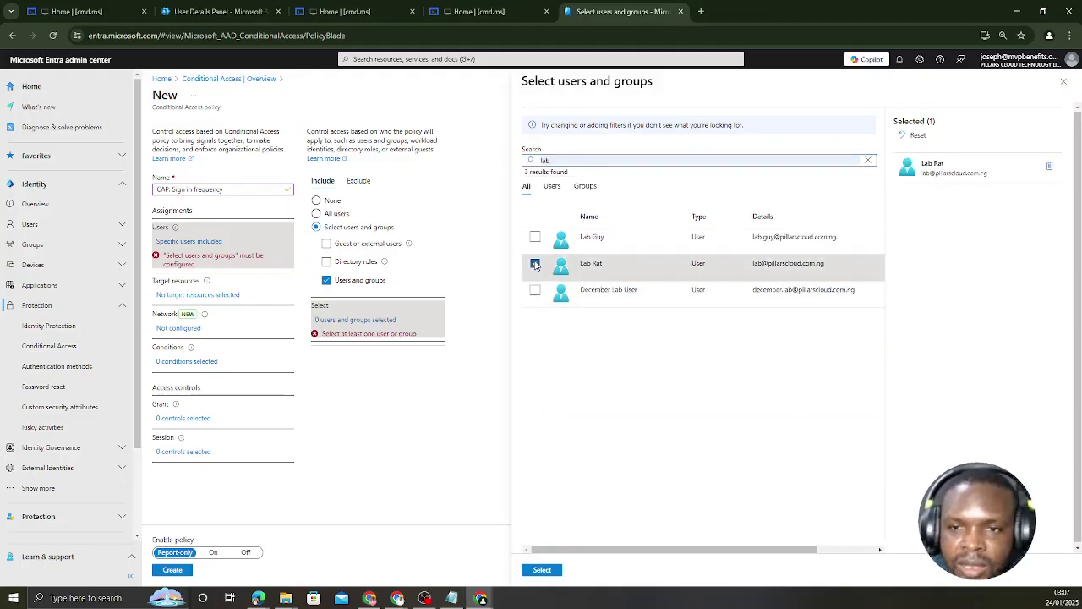
pyautogui.click(542, 570)
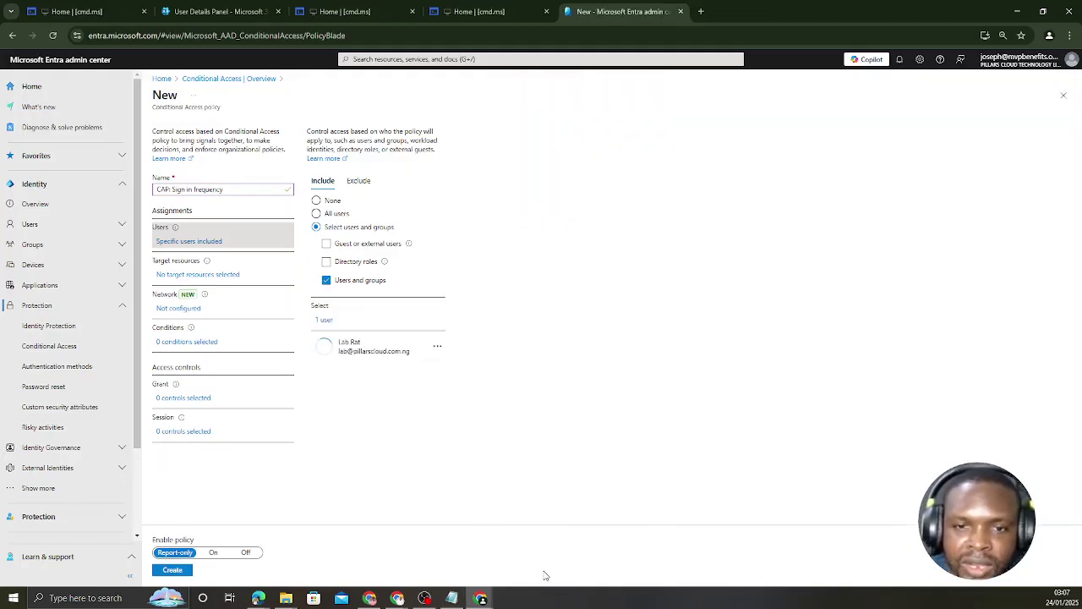
# Step: Limit the policy's target resources to selected resources and include Office 365
pyautogui.click(185, 277)
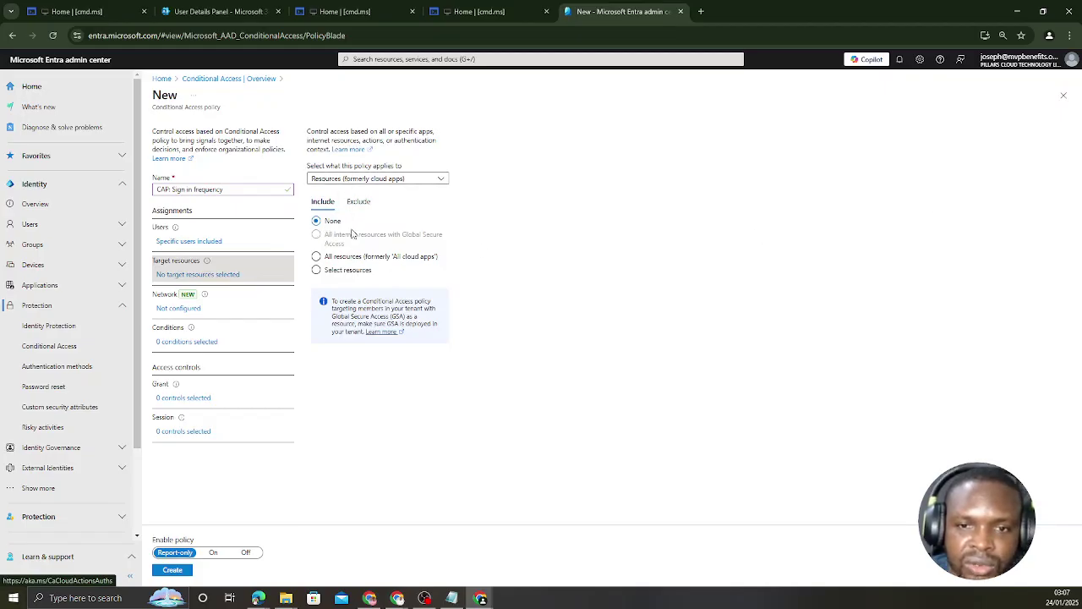
pyautogui.click(316, 257)
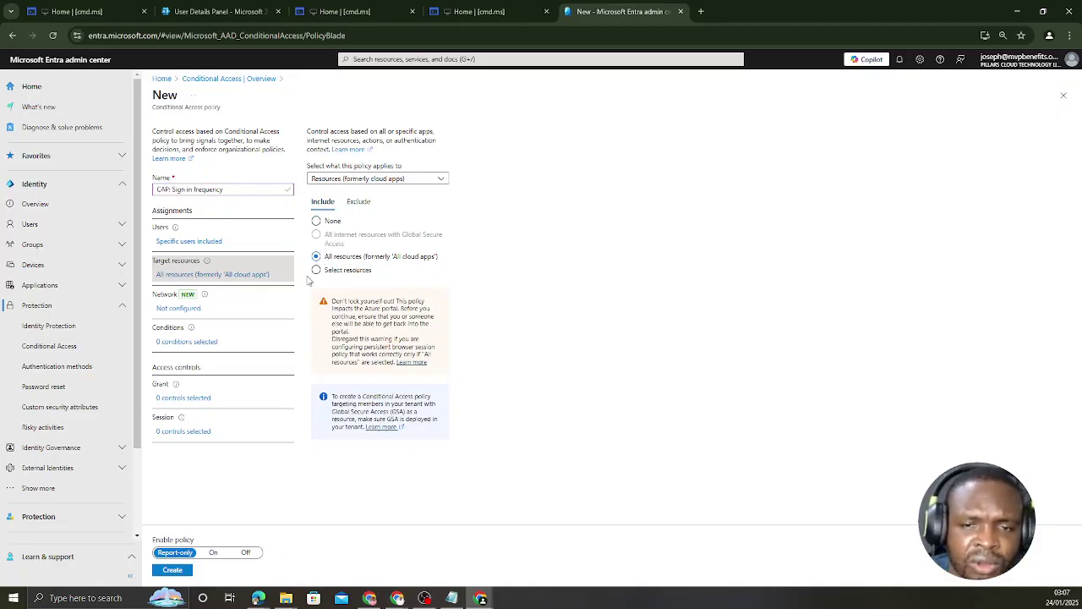
pyautogui.click(318, 272)
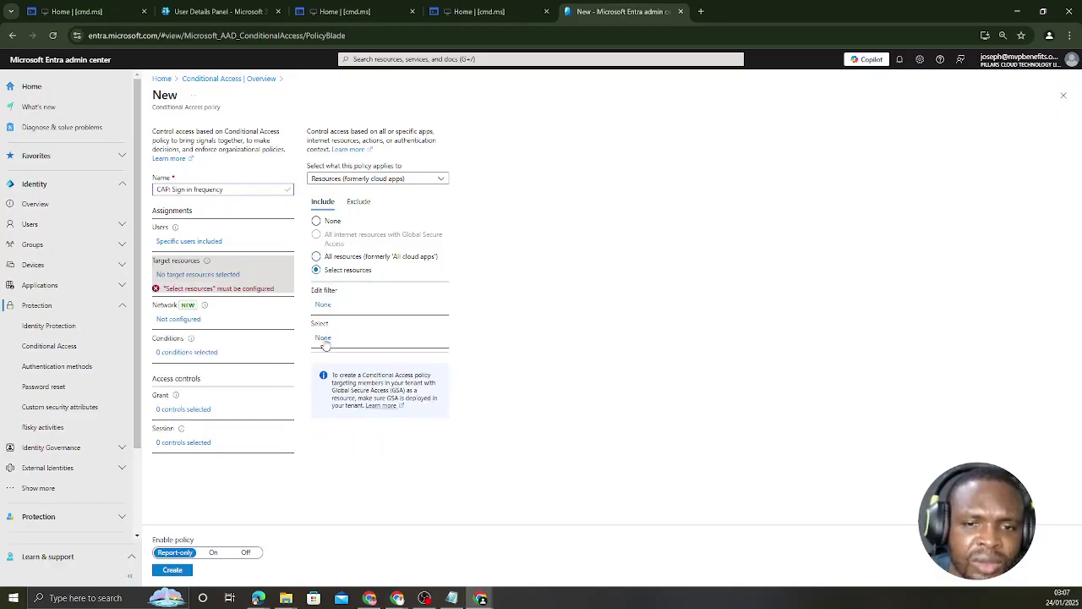
pyautogui.click(325, 337)
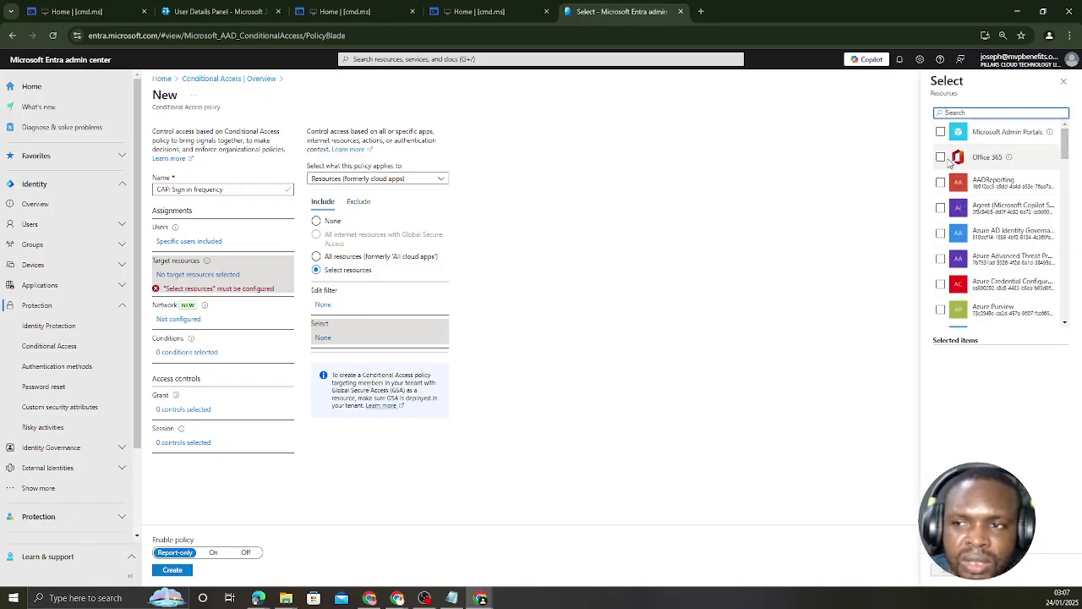
pyautogui.click(942, 158)
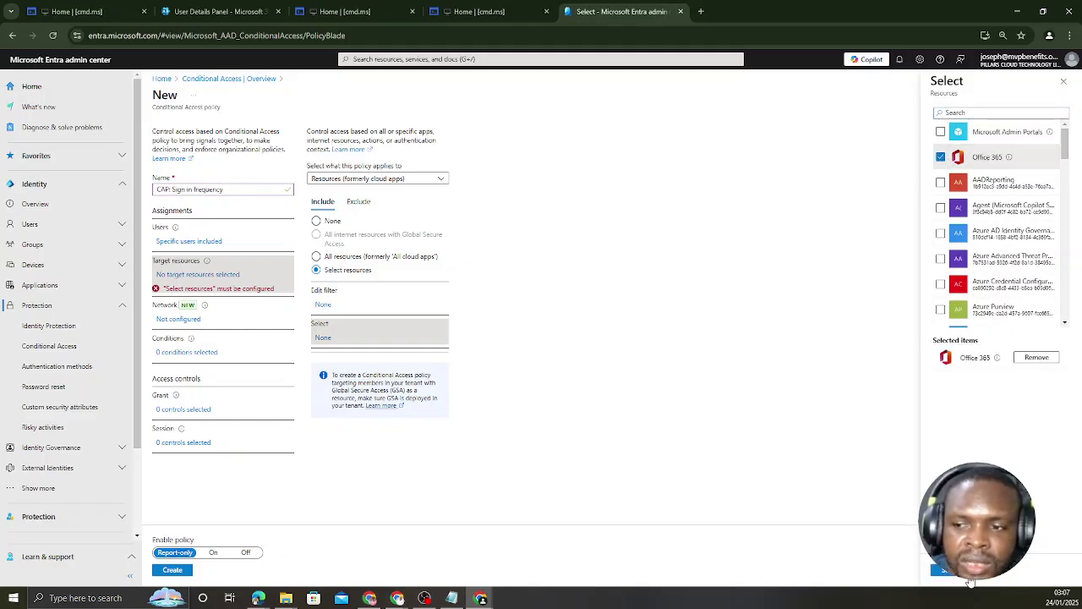
pyautogui.click(941, 571)
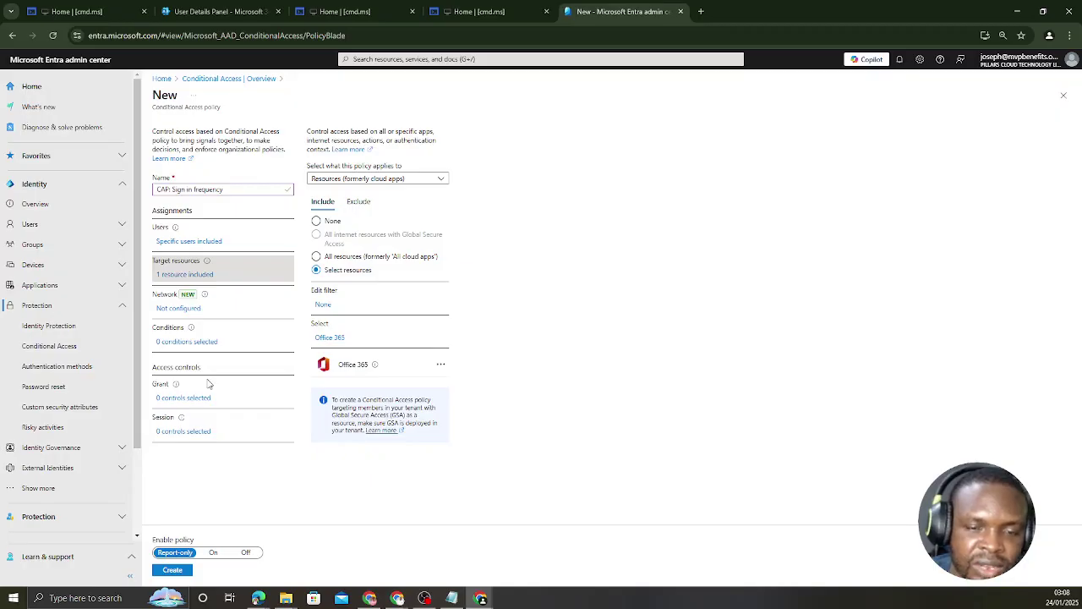
# Step: Enable the Sign-in frequency control in the policy's session access controls
pyautogui.click(186, 433)
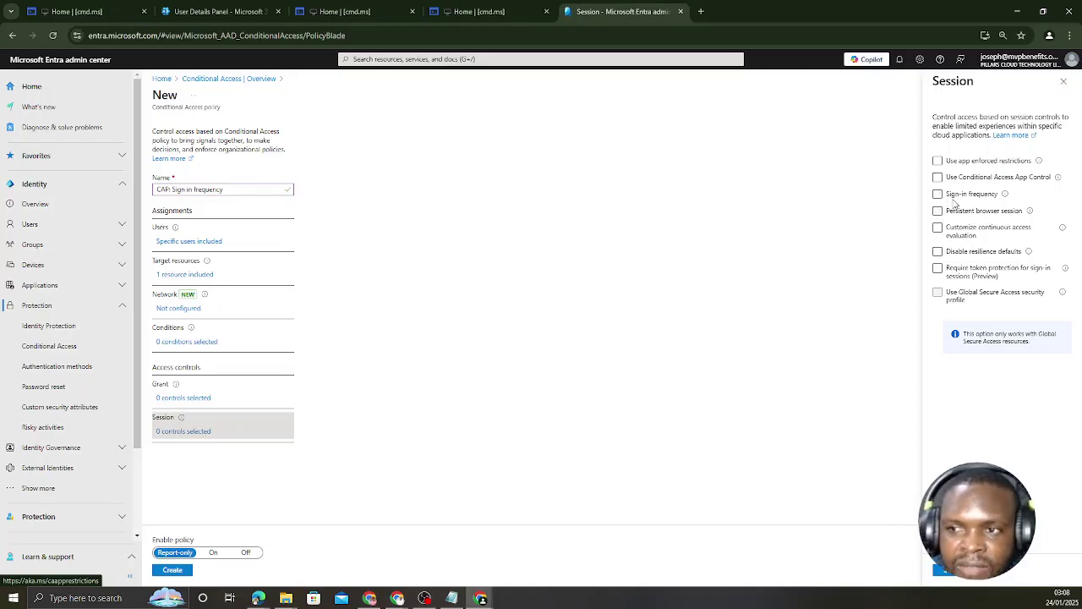
pyautogui.moveTo(1006, 196)
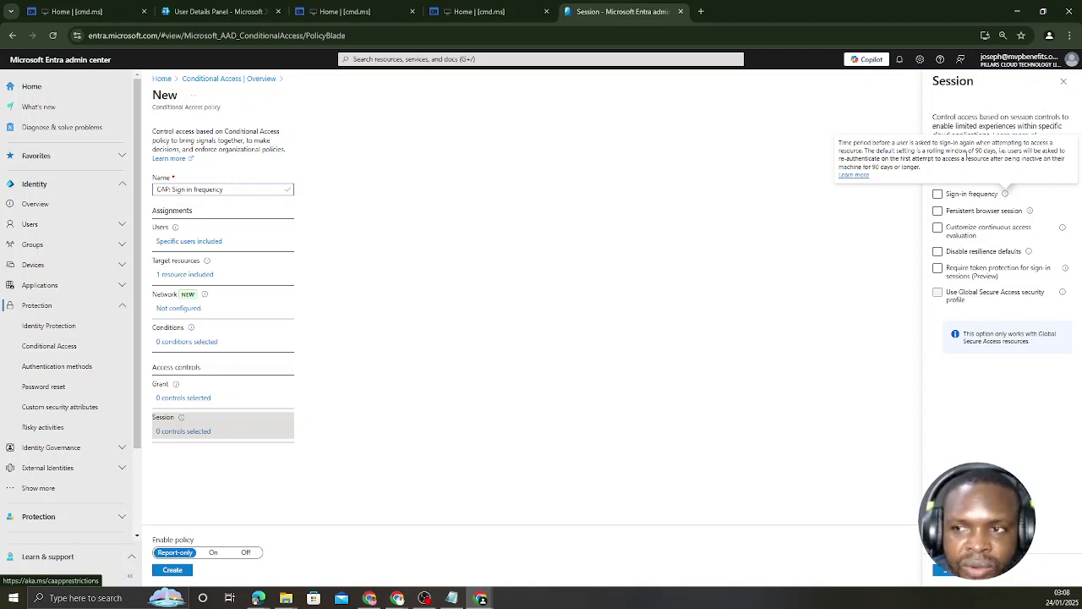
pyautogui.click(937, 194)
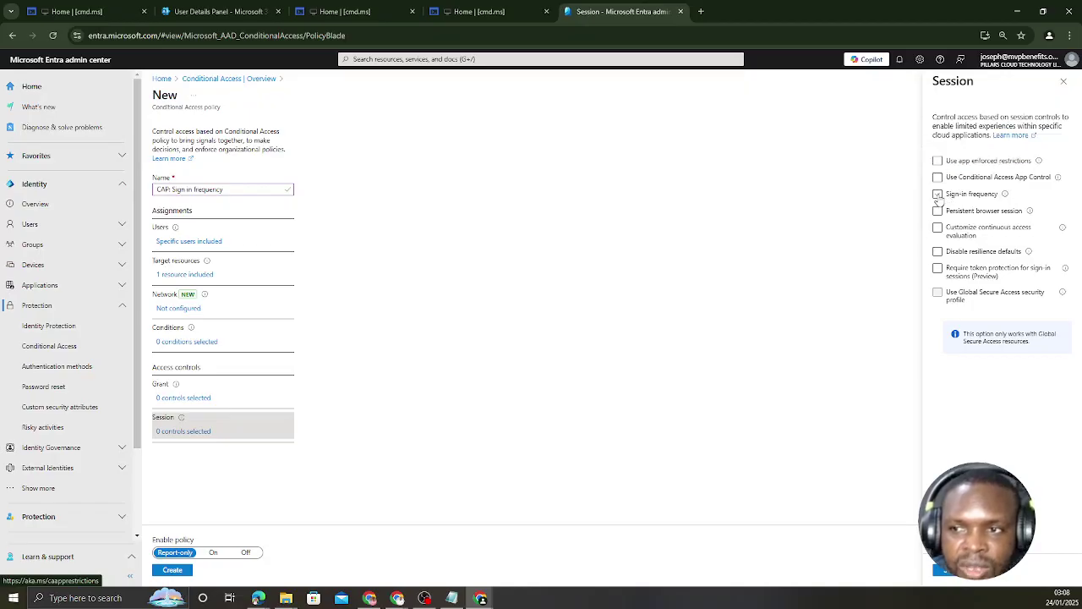
# Step: Set the periodic reauthentication interval to 1 day
pyautogui.click(959, 234)
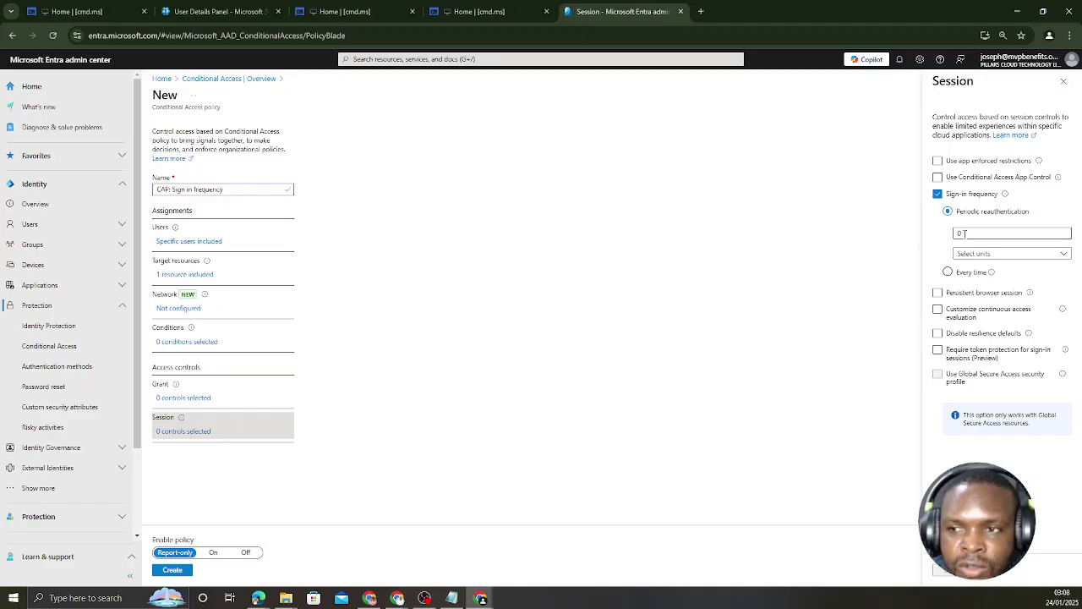
pyautogui.click(964, 235)
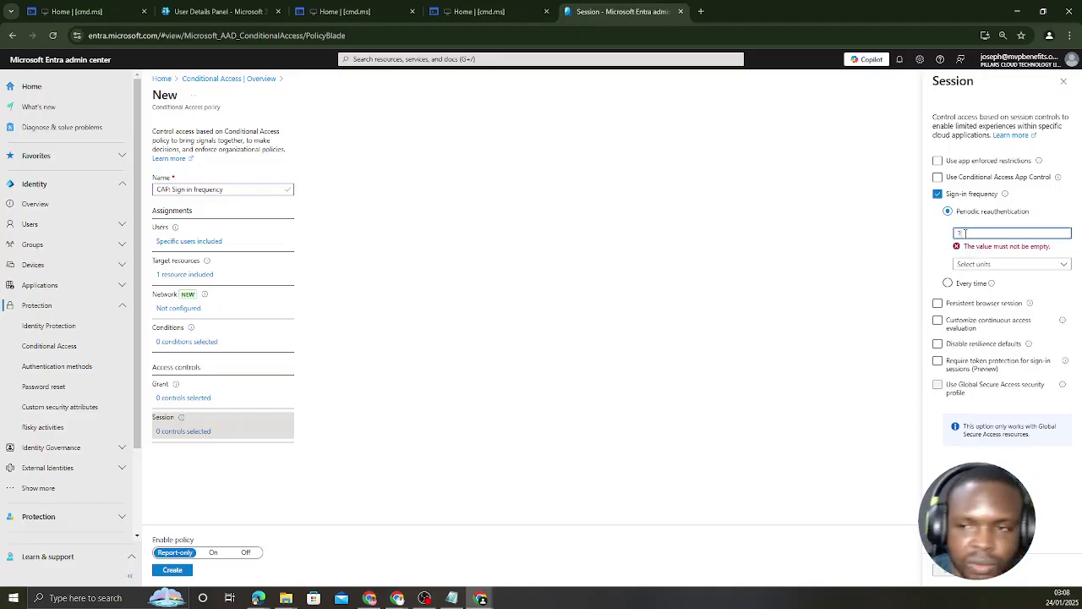
pyautogui.write('1')
pyautogui.click(972, 253)
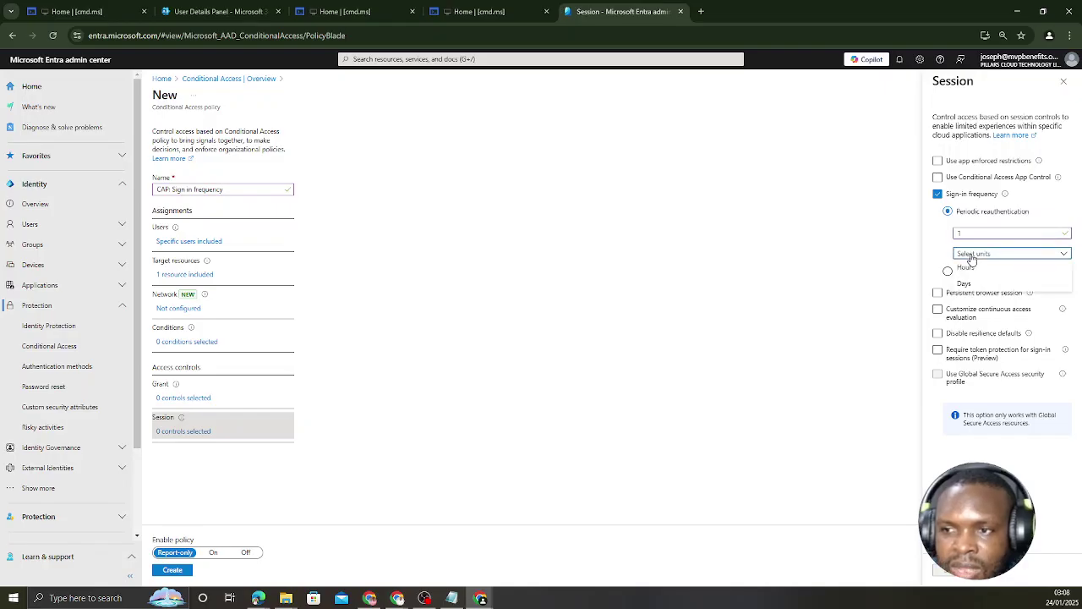
pyautogui.click(965, 285)
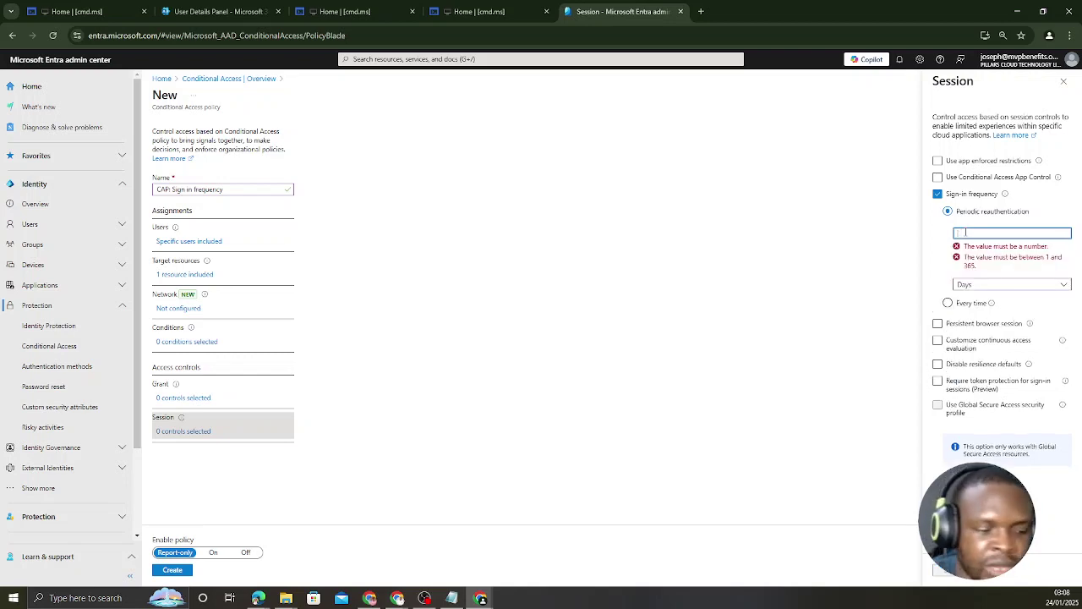
# Step: Try a reauthentication interval of 1 hour, and switch the unit back to days
pyautogui.write('1')
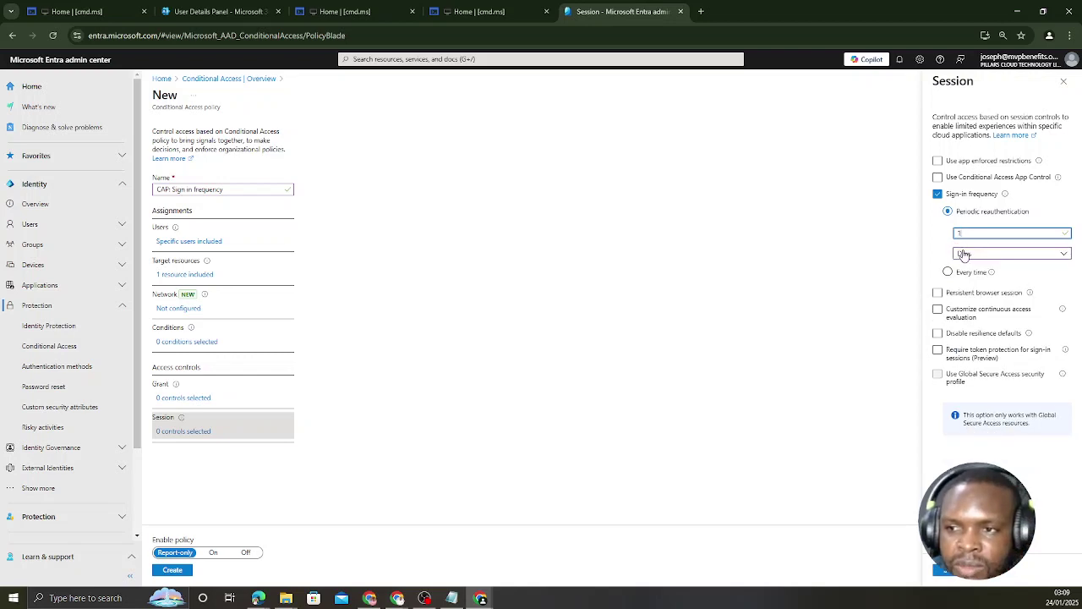
pyautogui.click(965, 254)
pyautogui.click(963, 267)
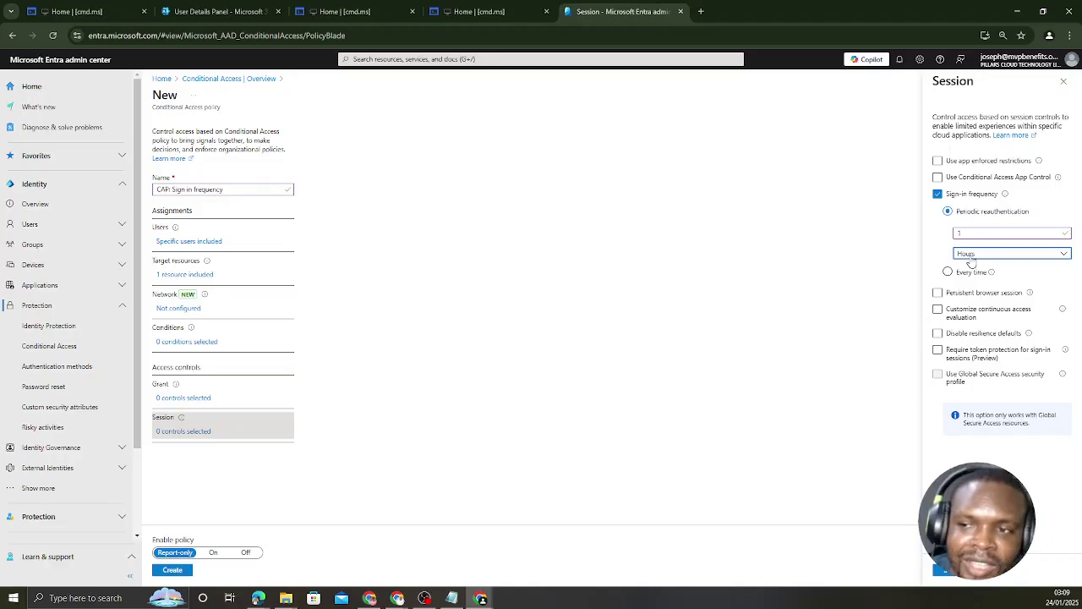
pyautogui.click(971, 257)
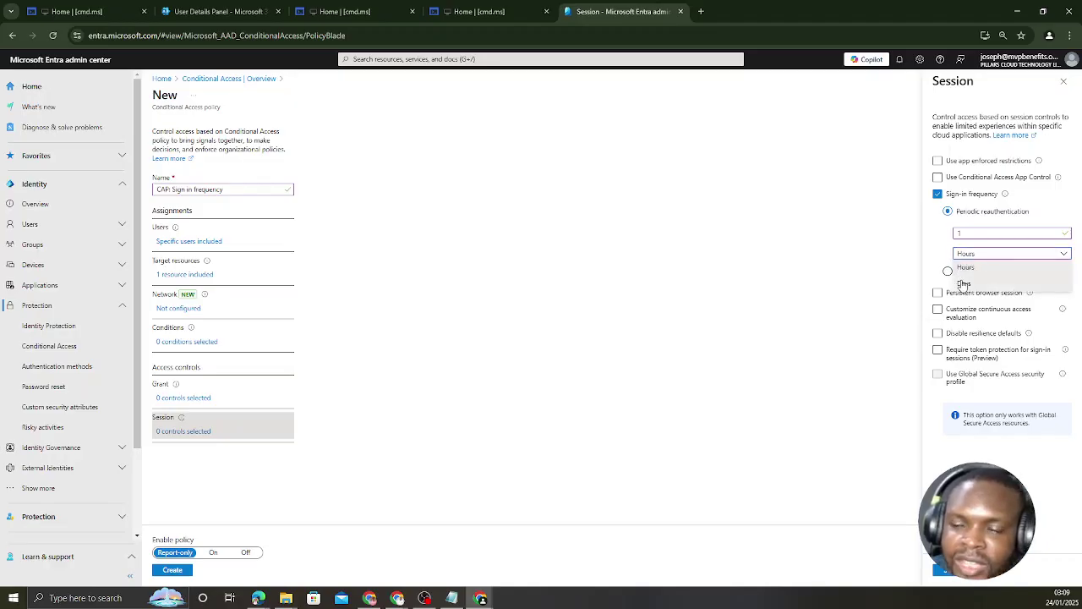
pyautogui.click(962, 283)
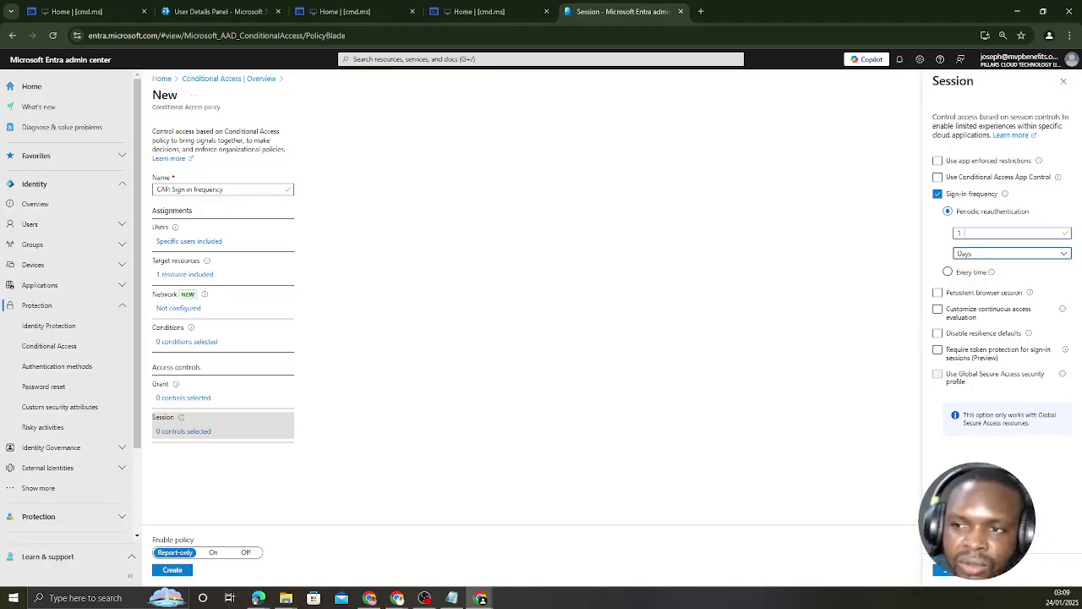
# Step: Set periodic reauthentication to 8 hours and apply the session control to the policy
pyautogui.click(960, 232)
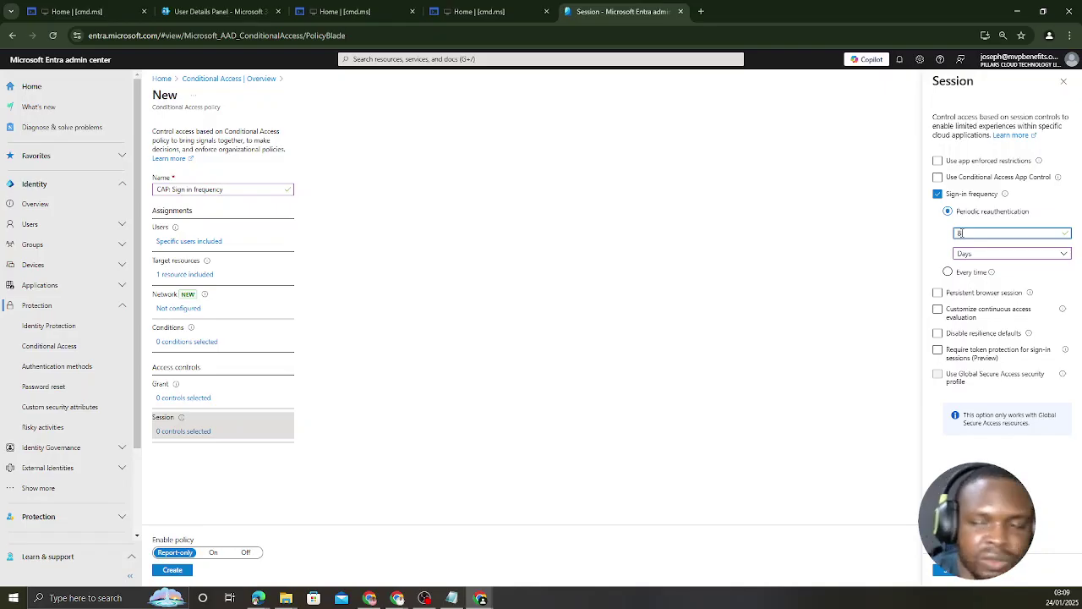
pyautogui.click(1019, 256)
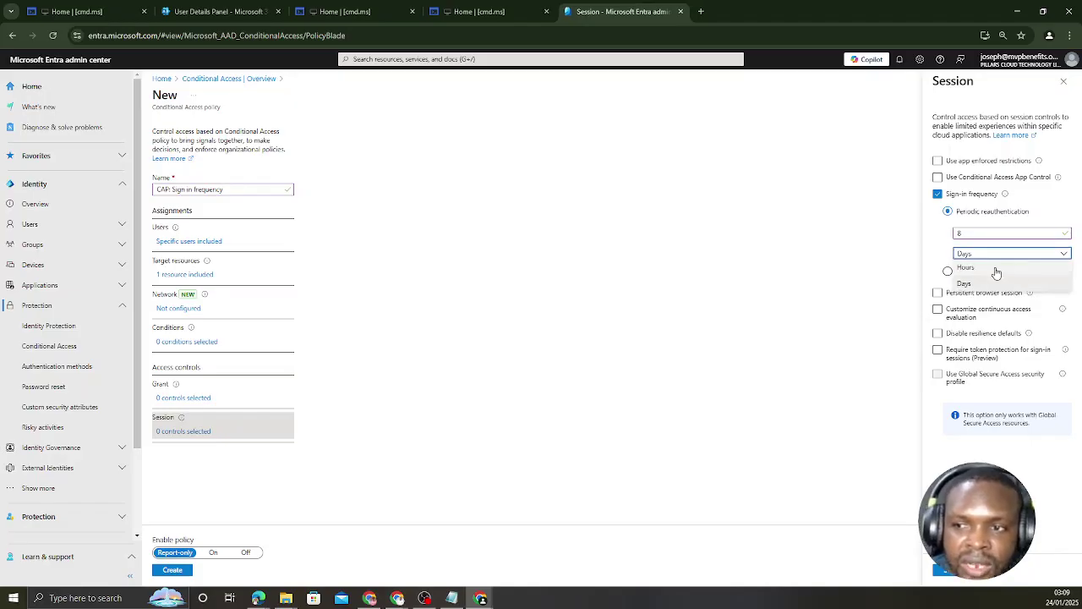
pyautogui.click(997, 268)
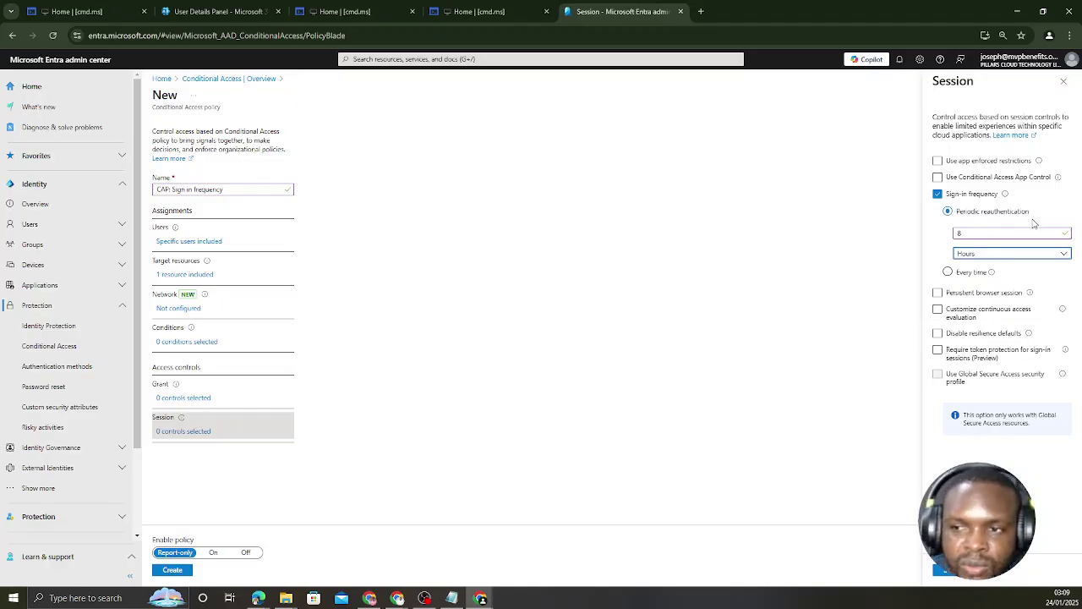
pyautogui.click(947, 571)
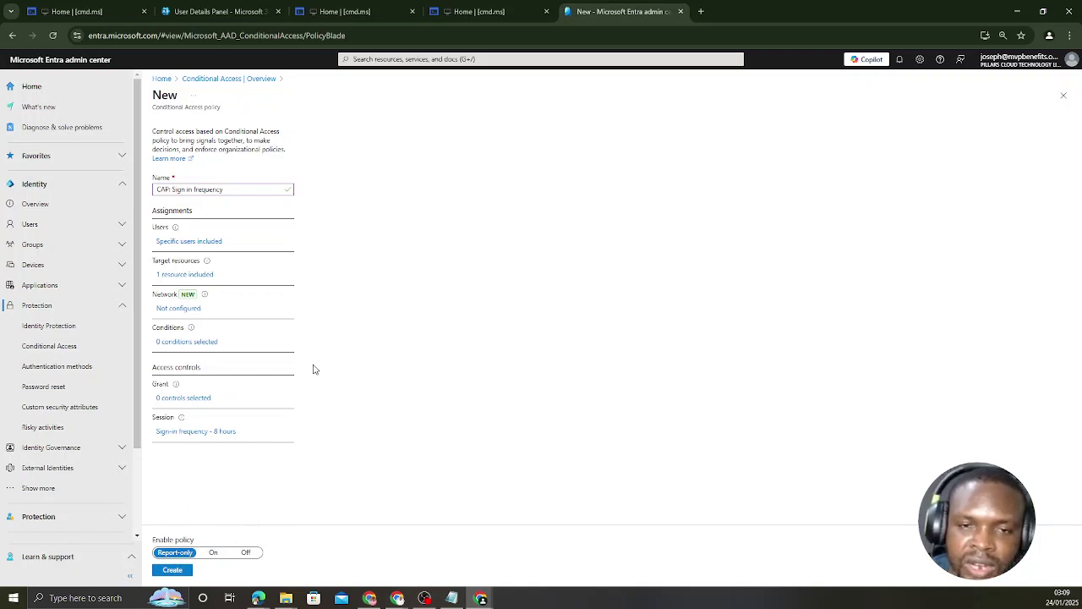
# Step: Switch the policy's enable state to On and create the policy
pyautogui.click(212, 554)
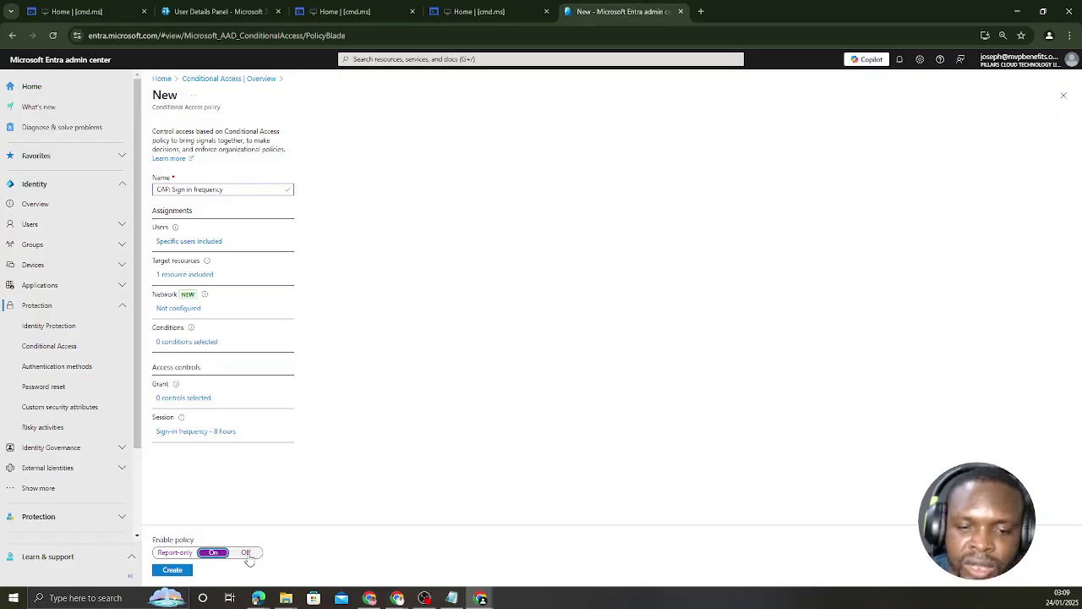
pyautogui.click(174, 570)
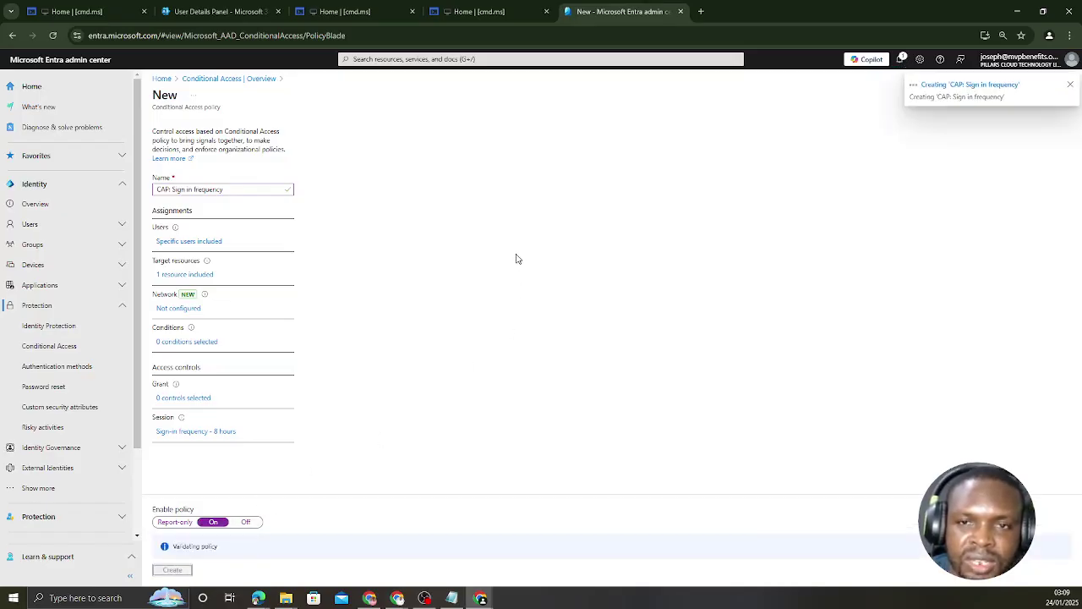